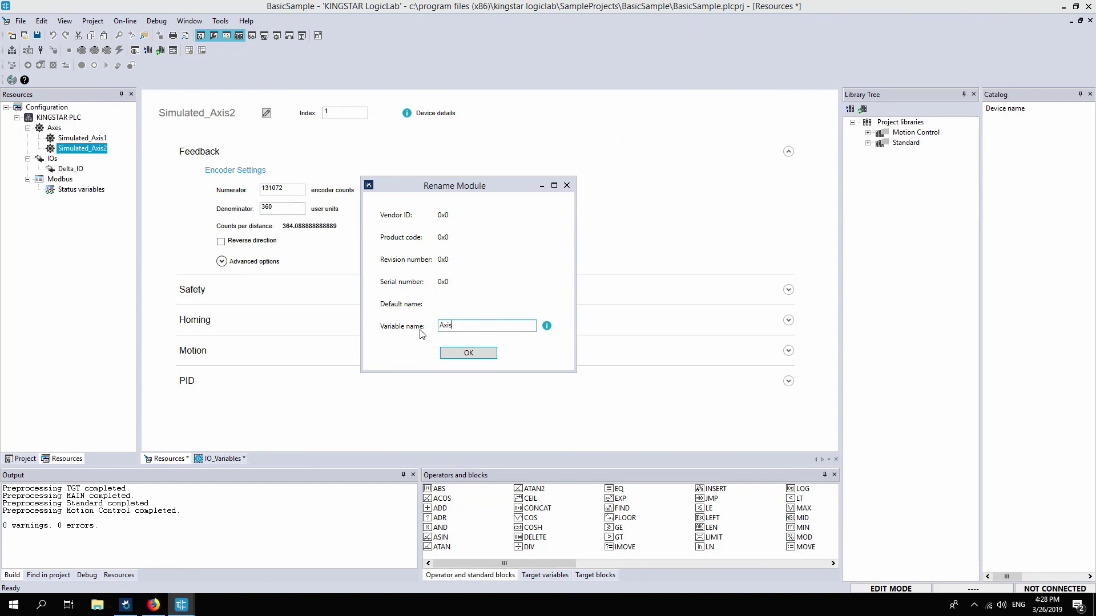
Confirm renaming the second simulated axis to AxisX, renaming only its variable declaration
click(468, 353)
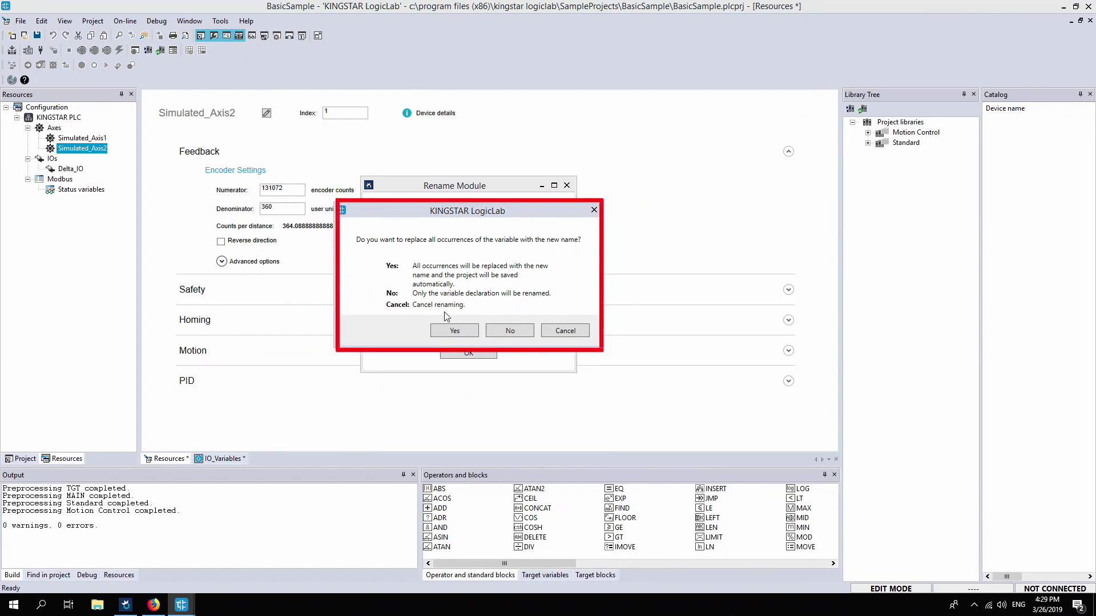
click(510, 330)
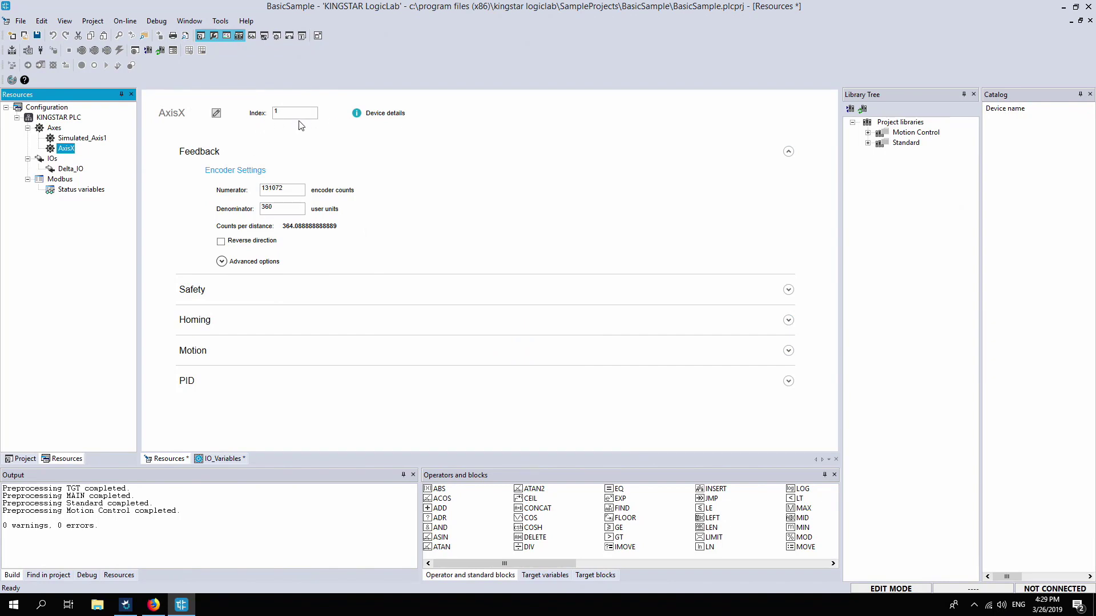
mouse_move(365, 118)
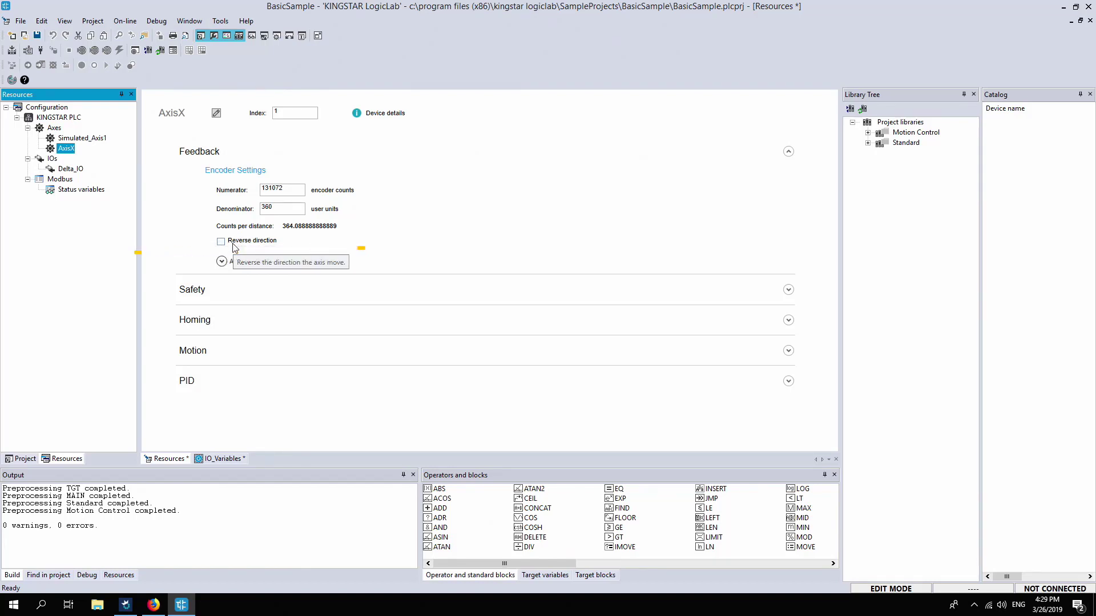
Open the Safety settings, enable both minimum and maximum software limits, and set the maximum limit to 200 user units
click(273, 289)
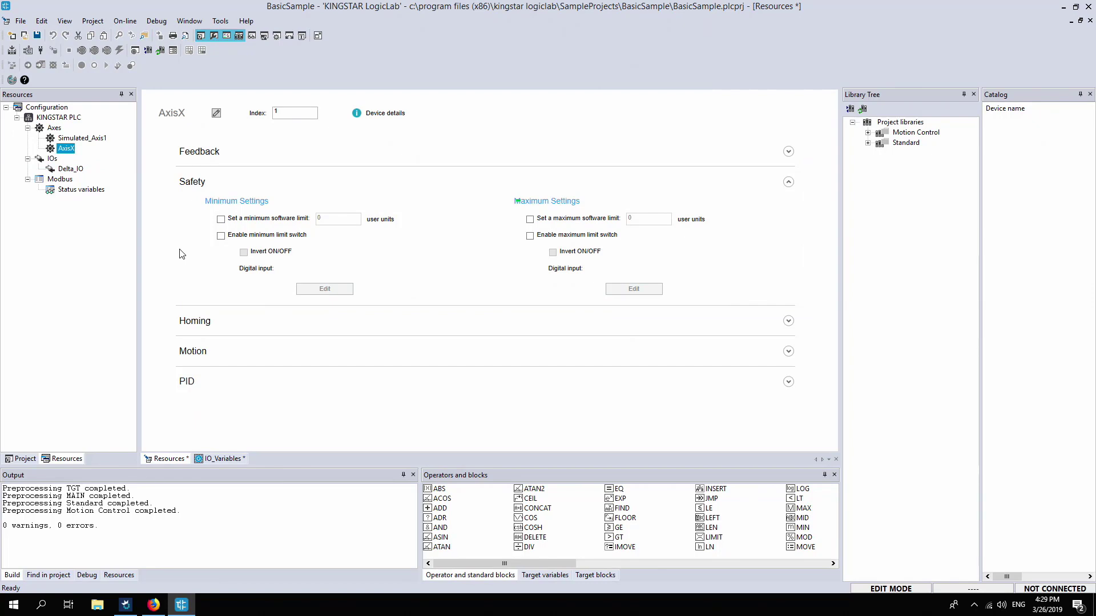
click(222, 220)
click(530, 219)
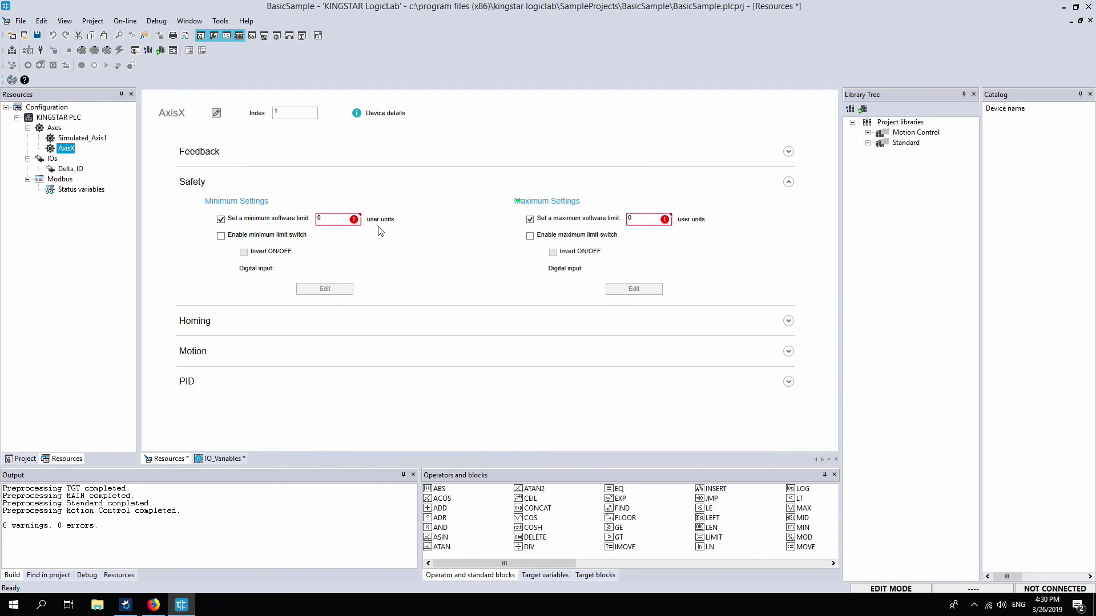
click(321, 220)
click(624, 221)
text(200)
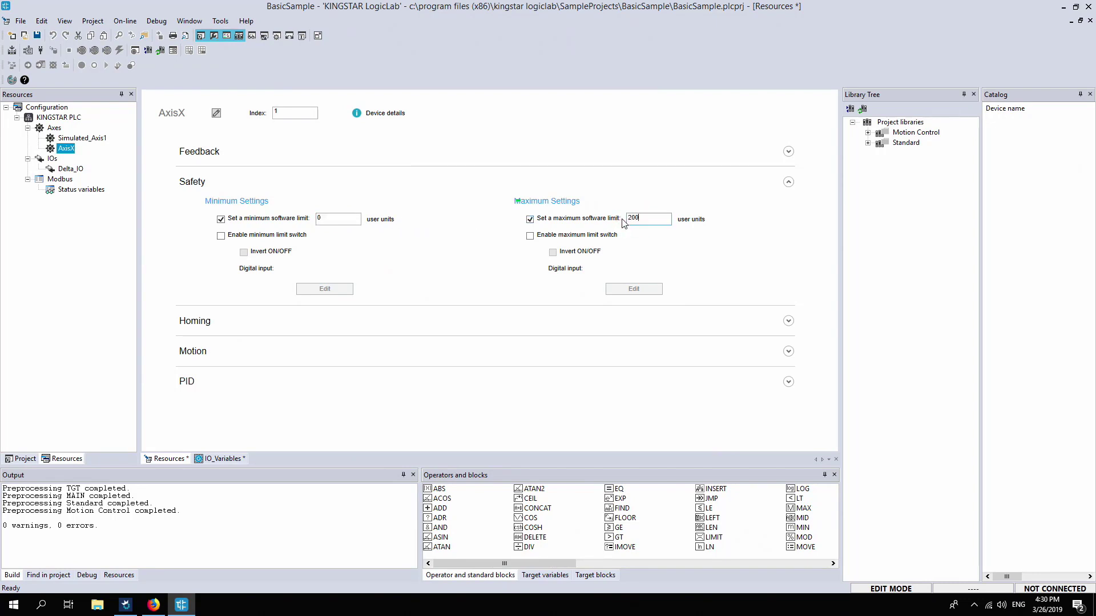
Enable the minimum limit switch and assign it the Delta_IO digital input at offset 1 bit
click(221, 236)
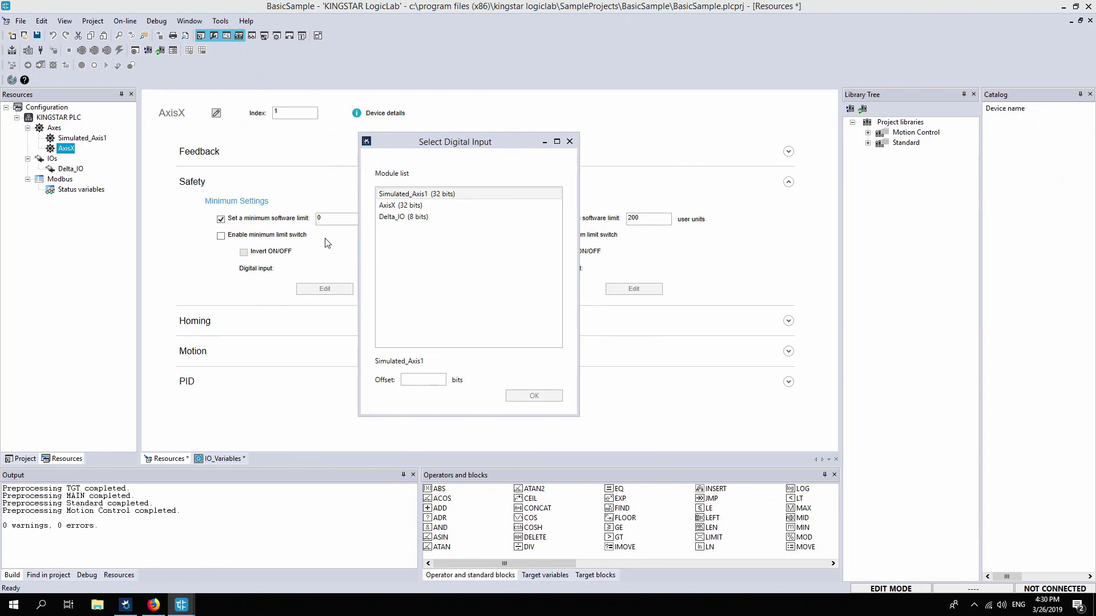
click(412, 221)
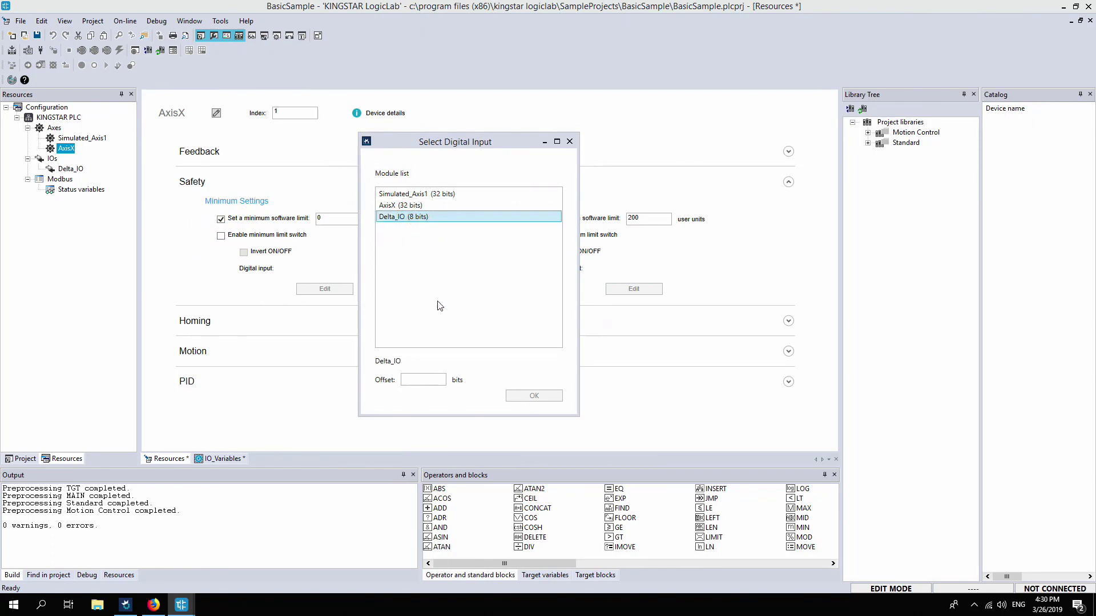
click(417, 382)
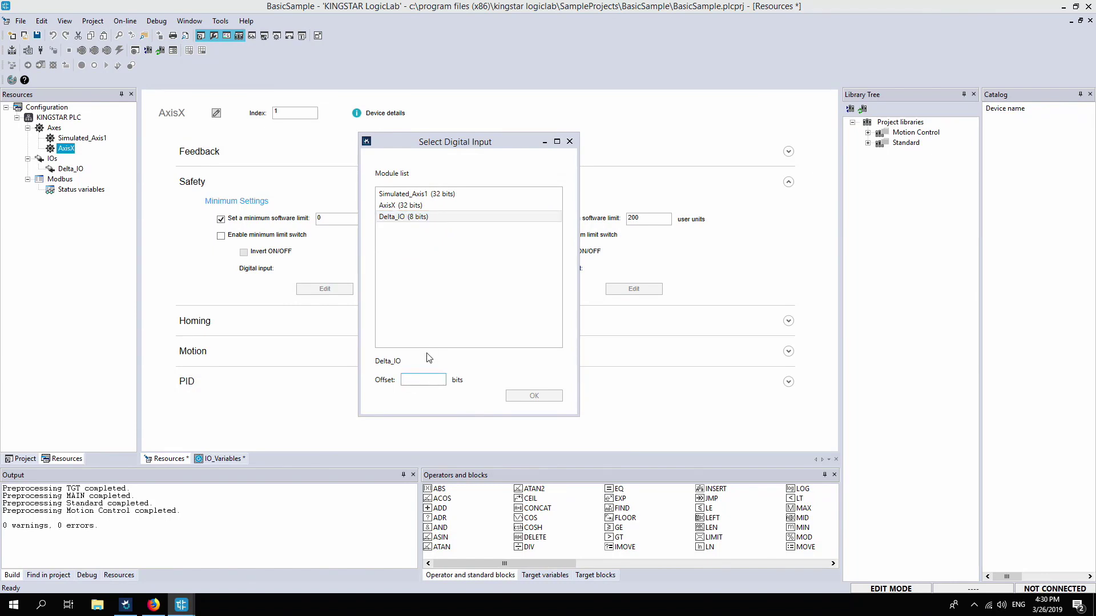
text(1)
click(547, 398)
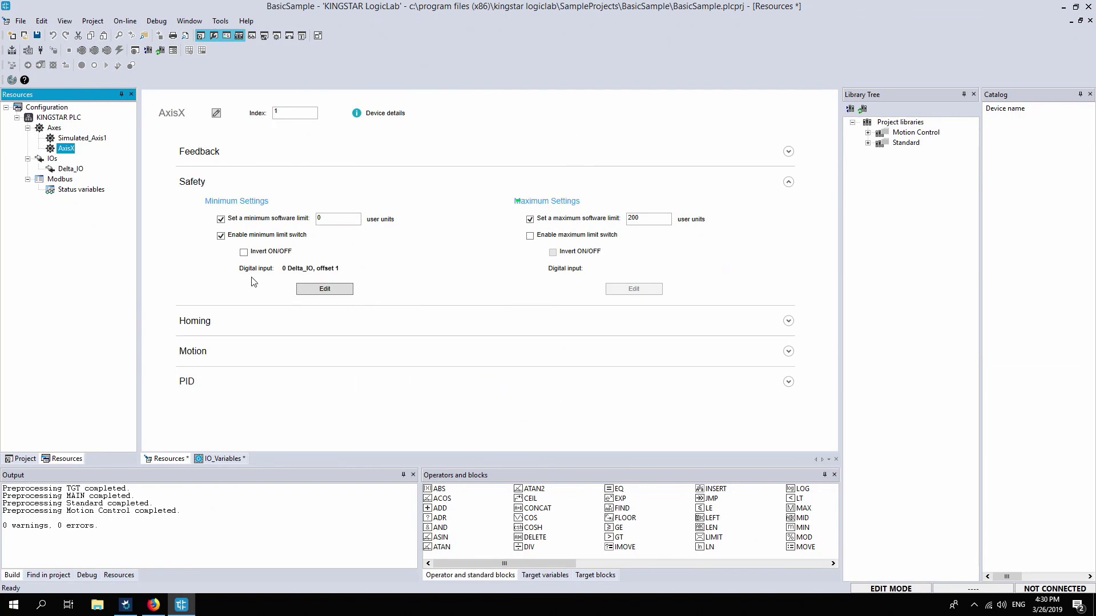
Enable the maximum limit switch and assign it the Delta_IO digital input at offset 2 bits
click(529, 237)
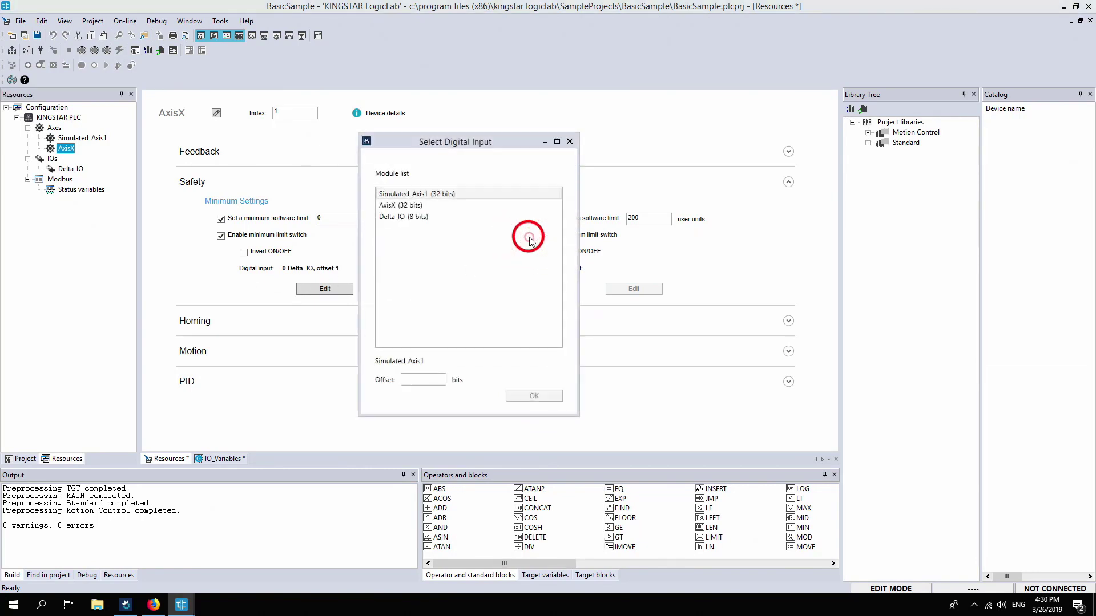
click(415, 222)
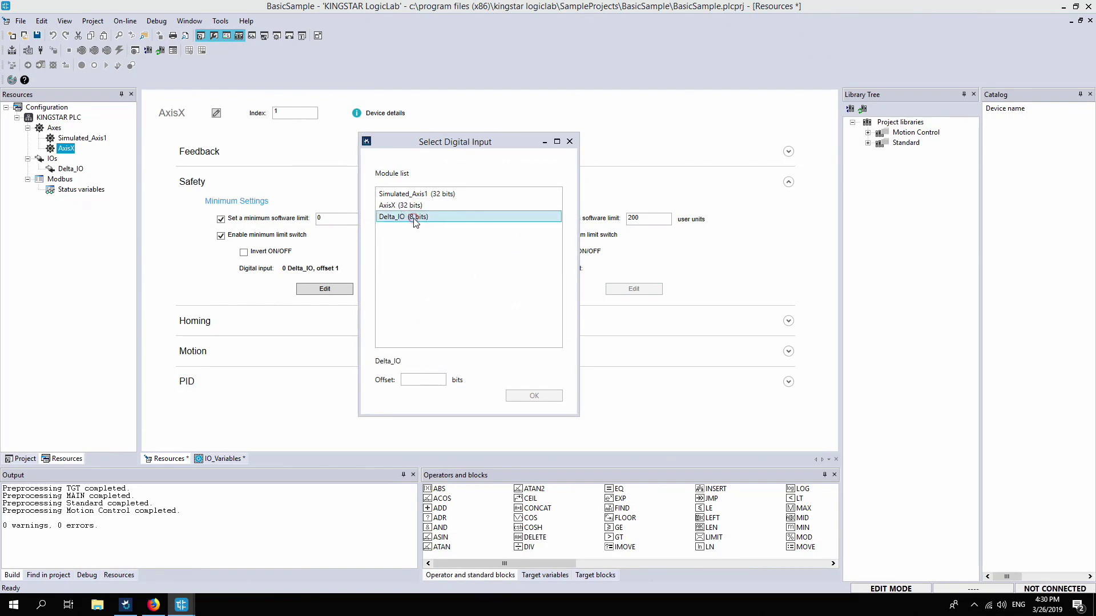
click(410, 380)
text(2)
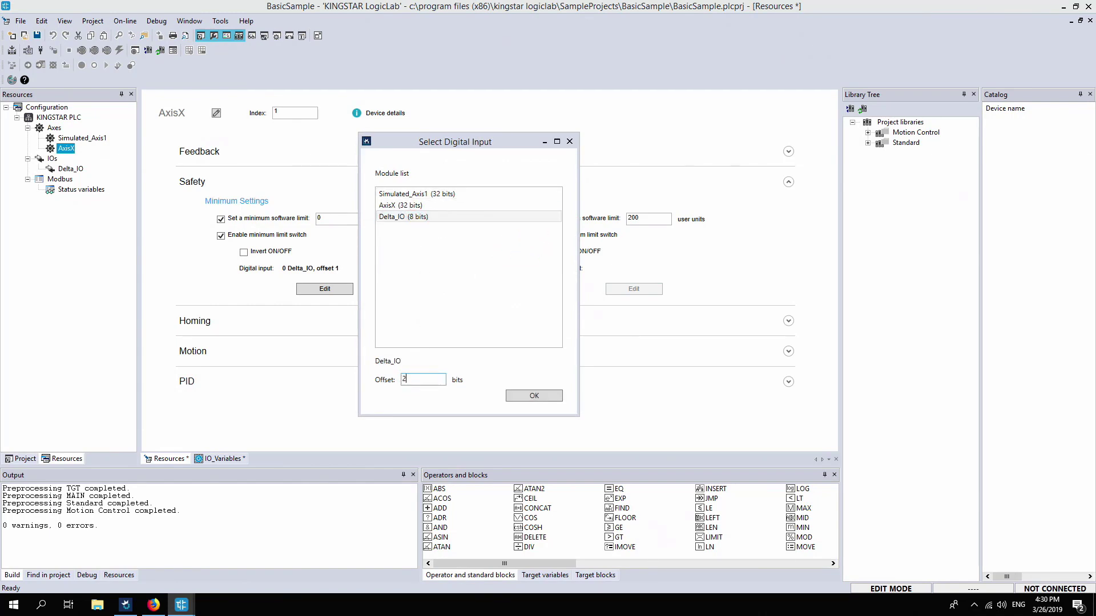
click(533, 398)
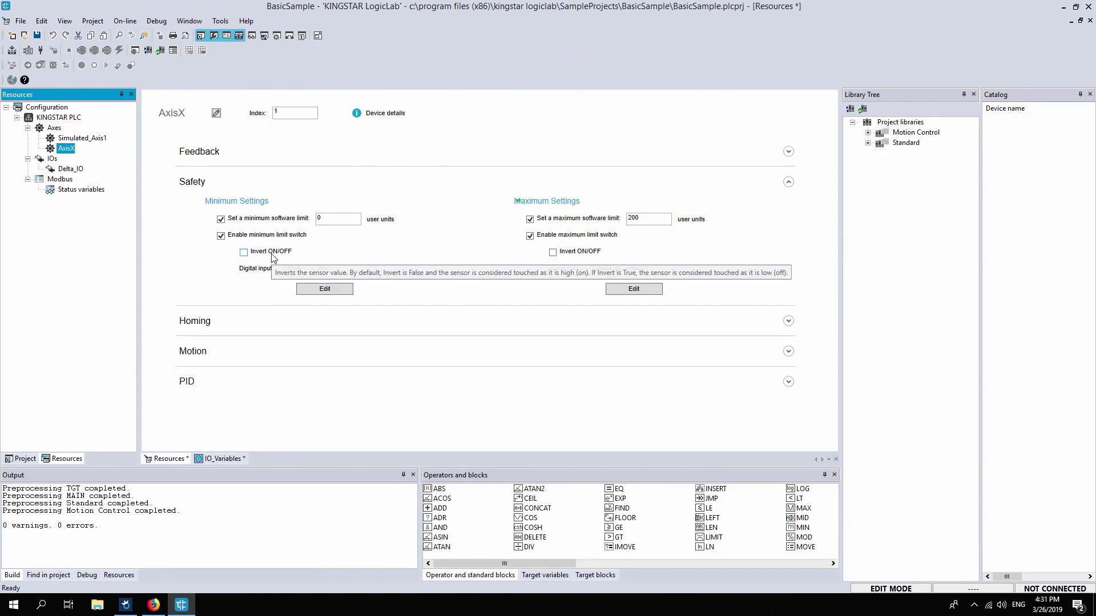
Open the Homing settings and assign the homing digital input to Delta_IO at offset 3 bits
click(208, 320)
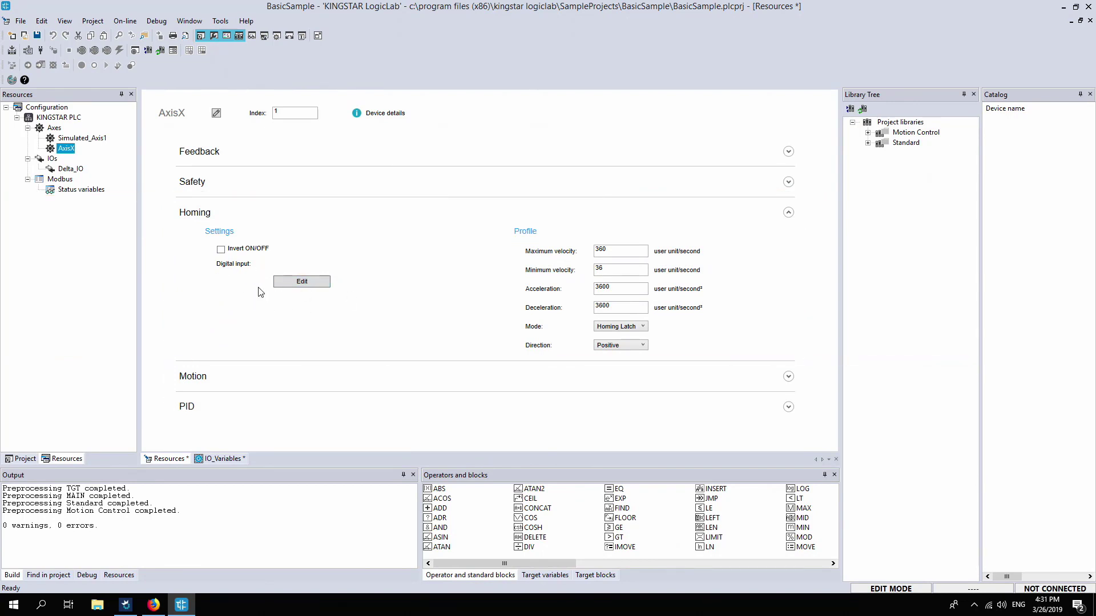
click(317, 282)
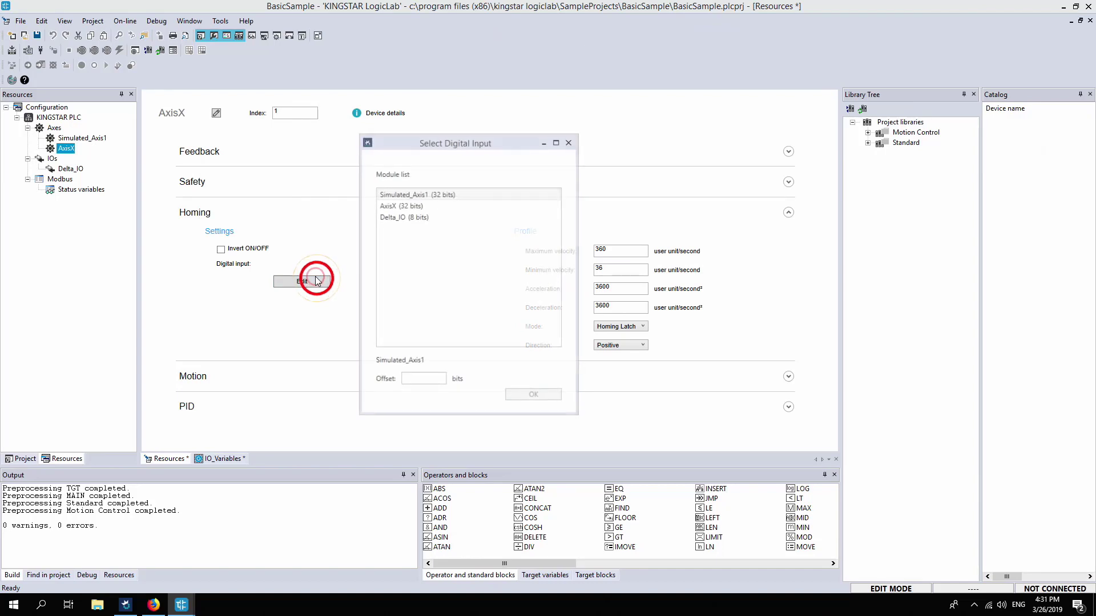
click(418, 222)
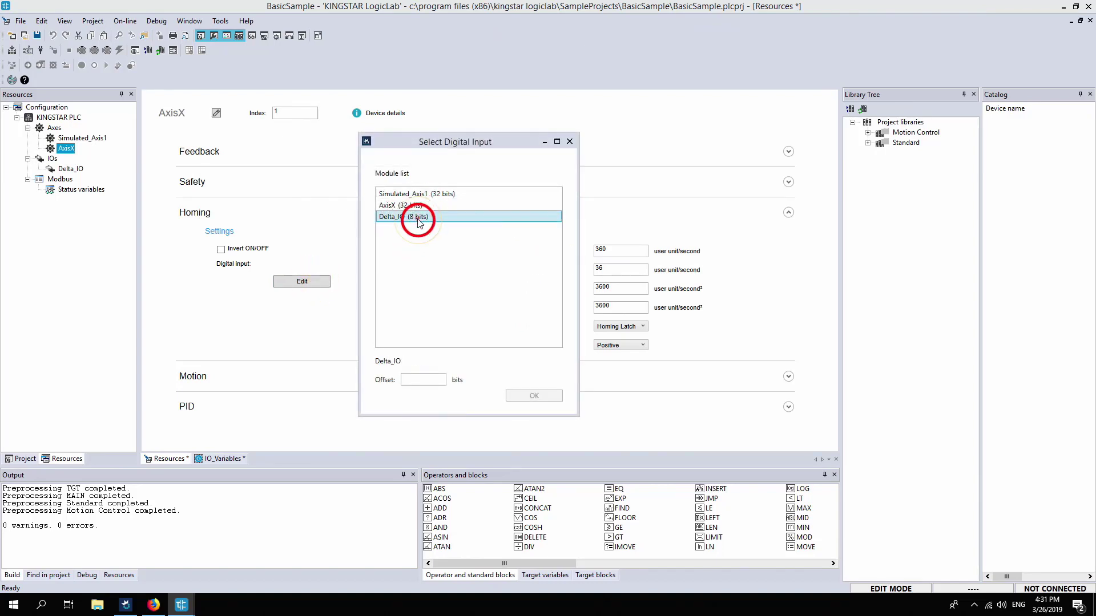
click(418, 379)
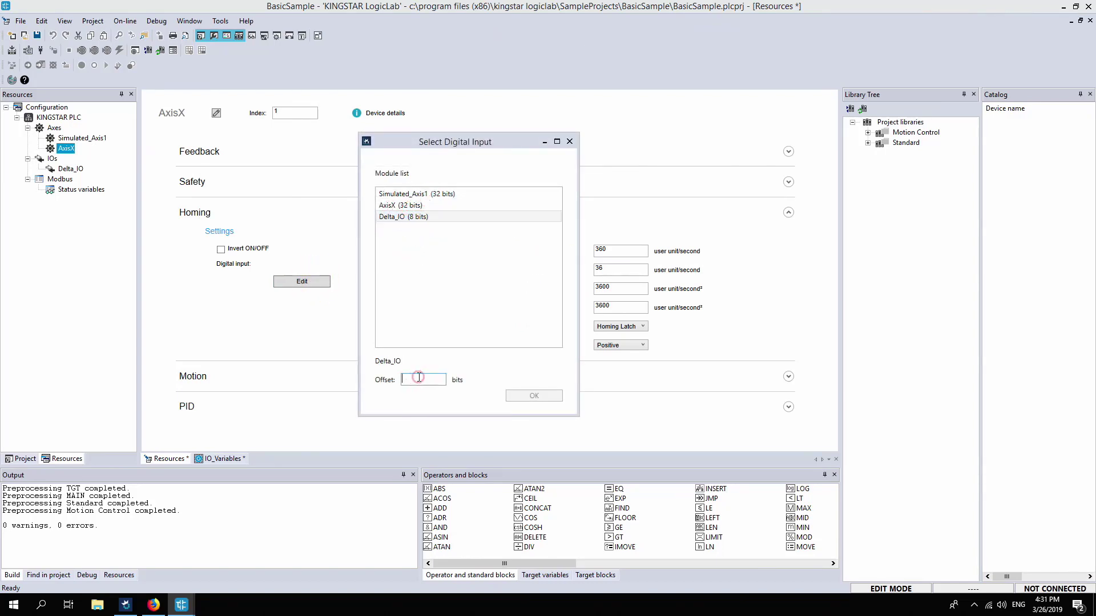
text(3)
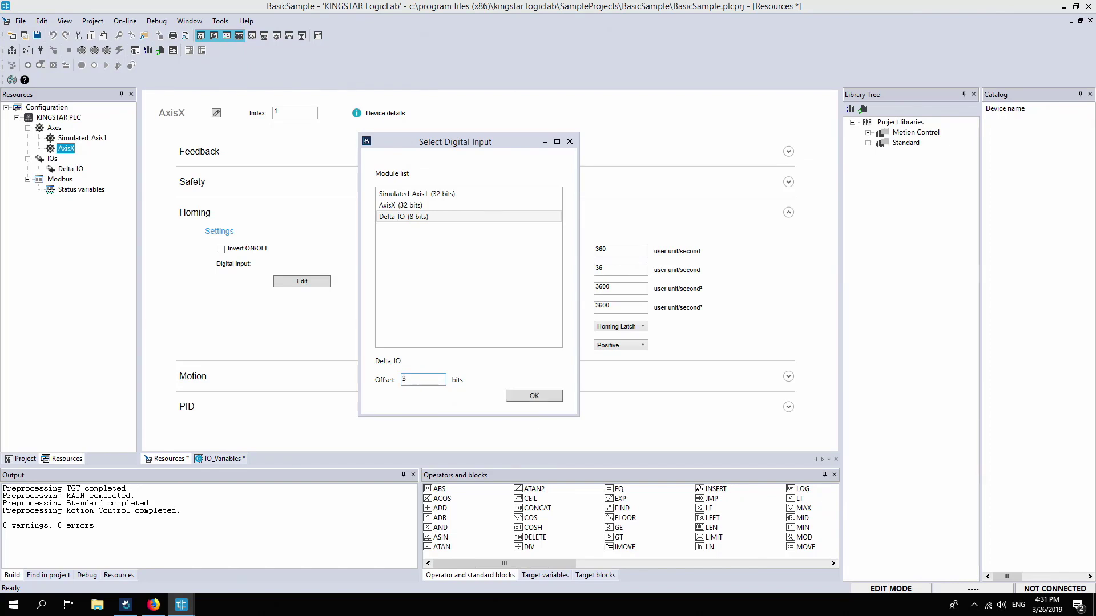
click(535, 396)
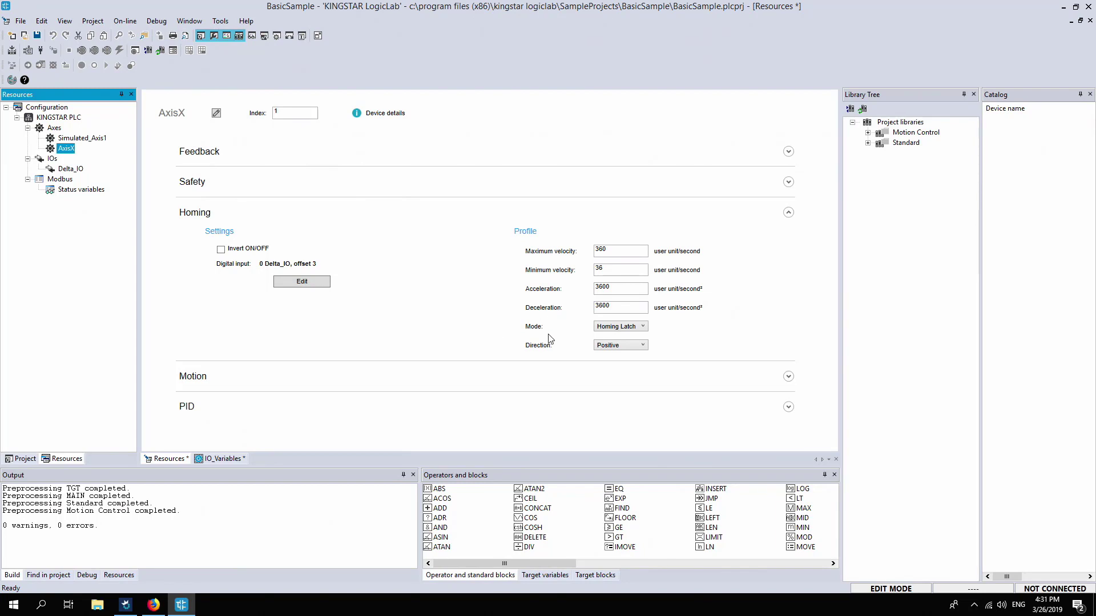
Set the homing mode to Homing Slave
click(643, 327)
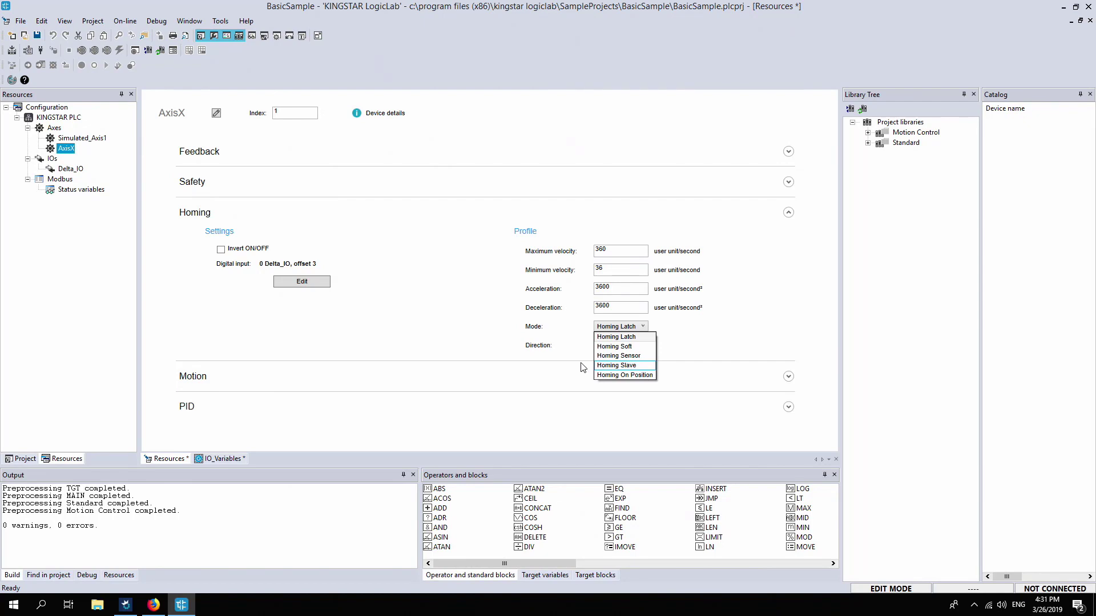
click(638, 367)
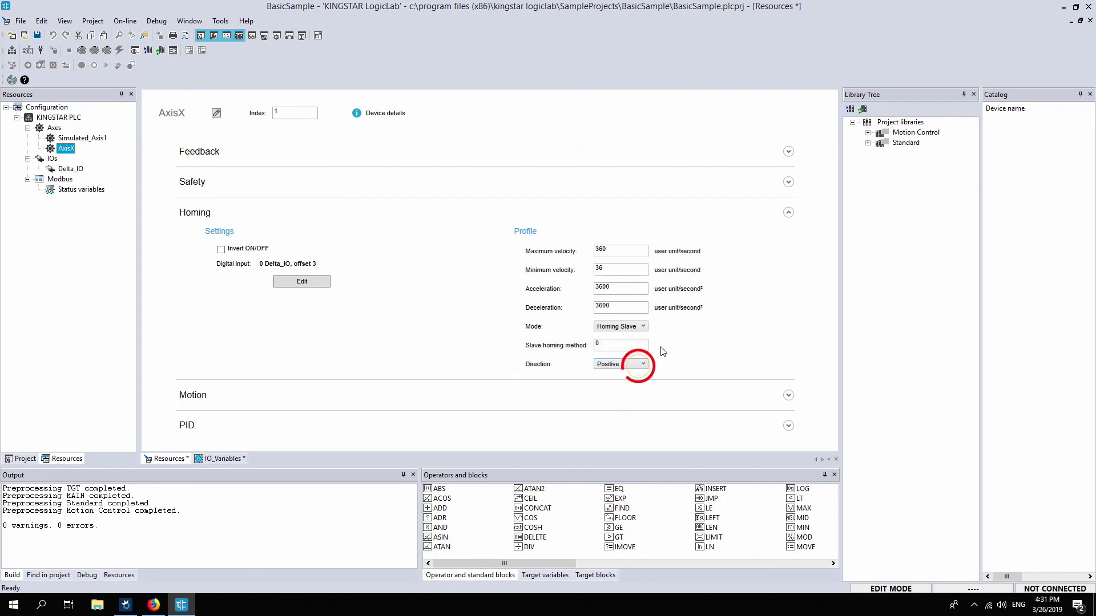
click(618, 345)
click(583, 346)
click(634, 364)
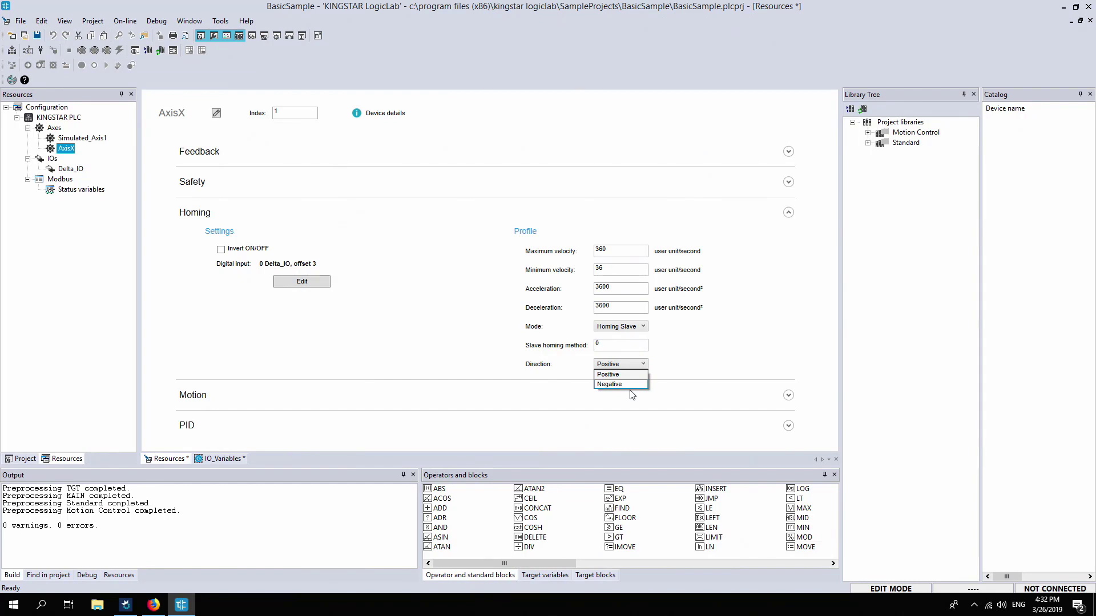
click(677, 354)
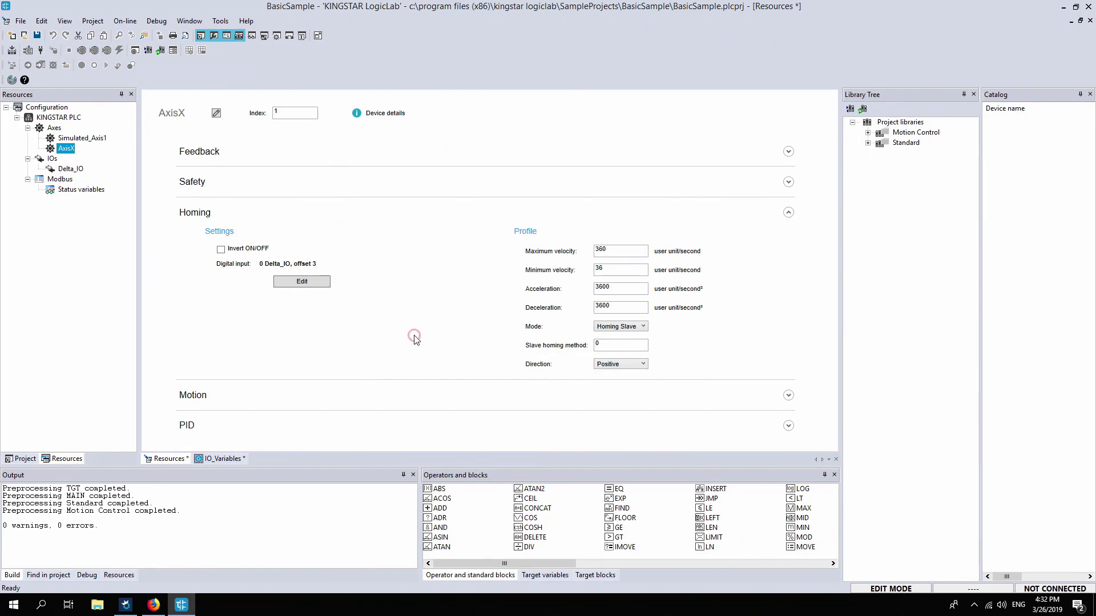
Expand the Motion section and switch its profile type to Delay in second
click(407, 392)
scroll(383, 287, down, 2)
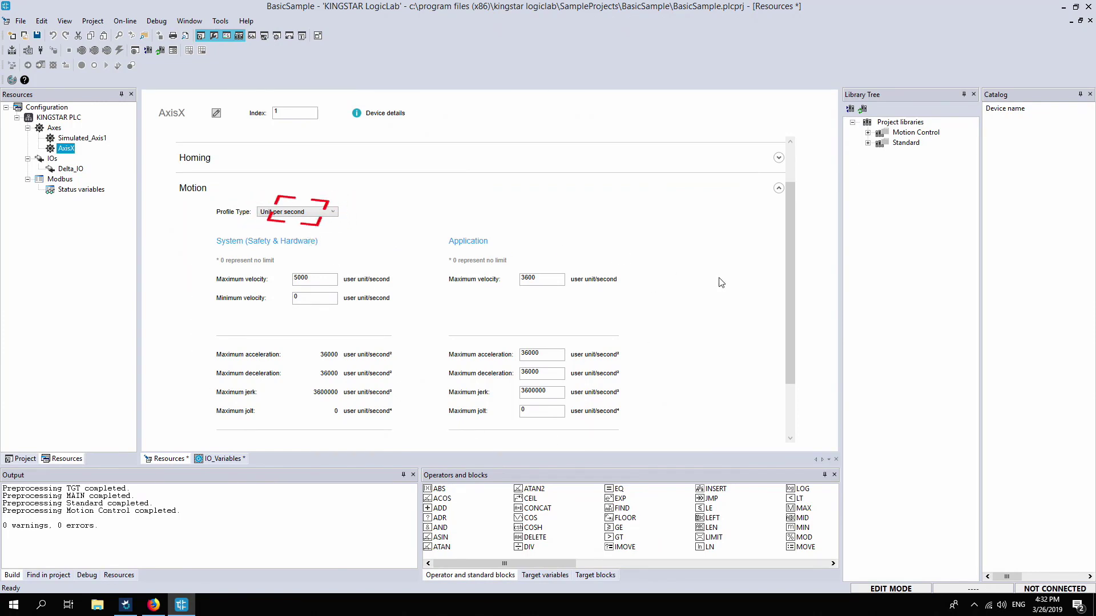
scroll(674, 292, down, 1)
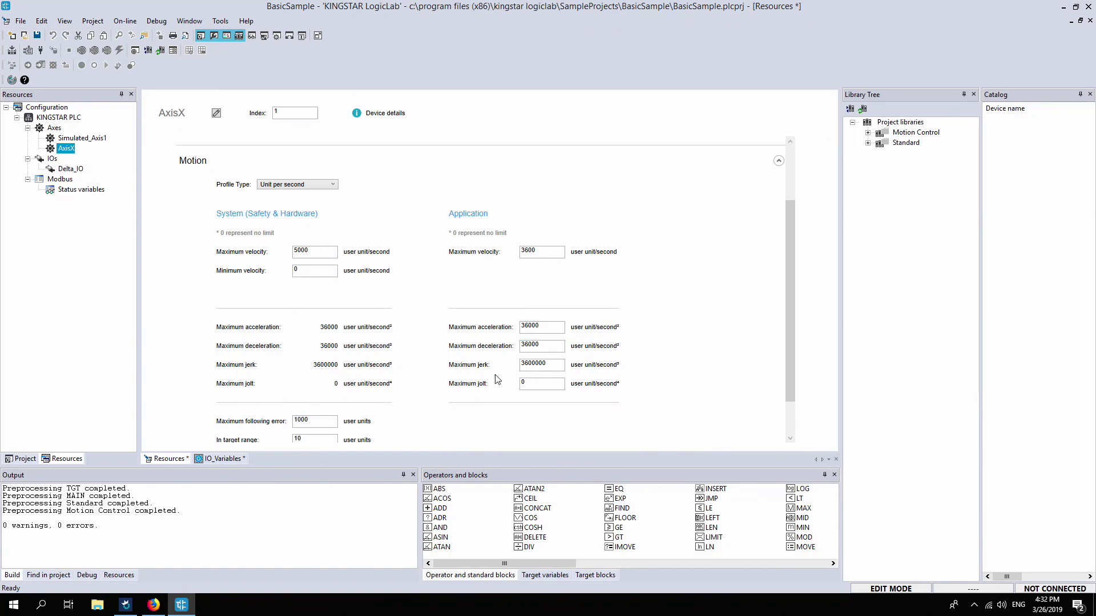
scroll(498, 380, down, 2)
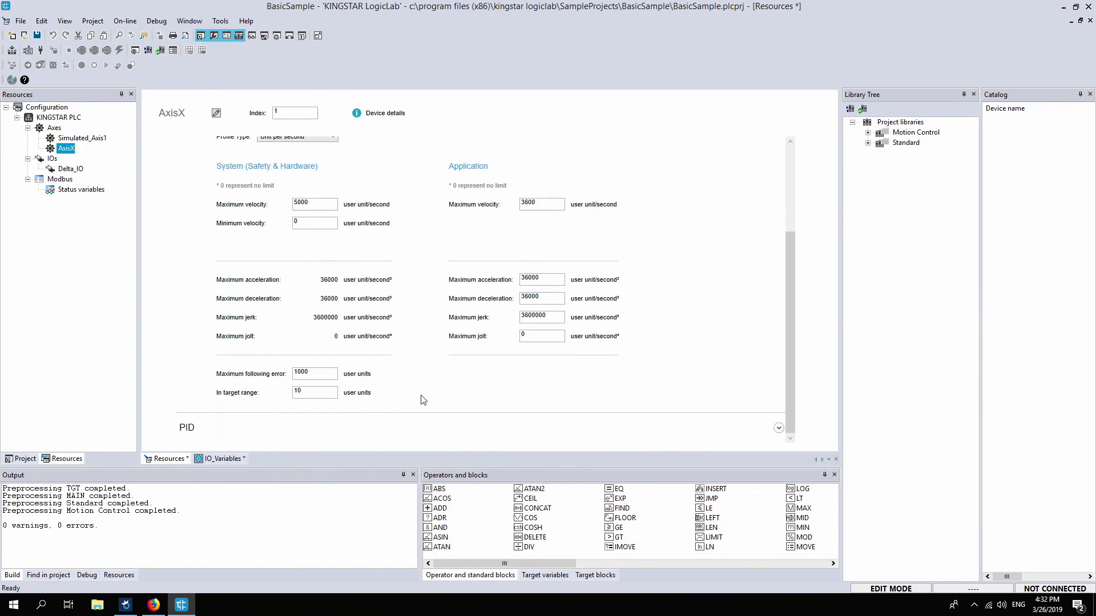
scroll(449, 345, up, 1)
click(313, 165)
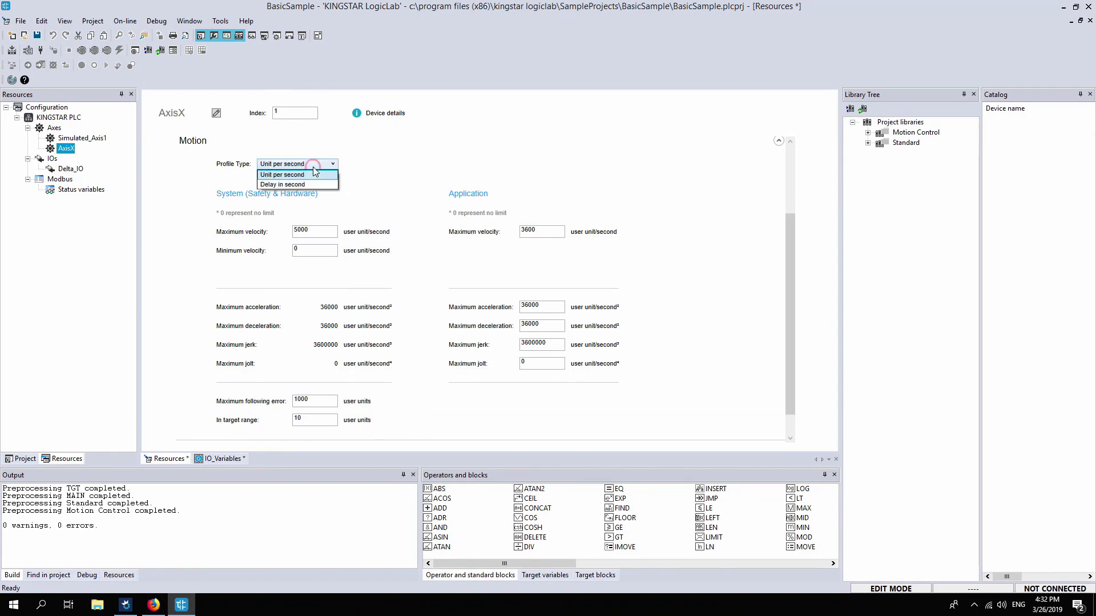
click(313, 184)
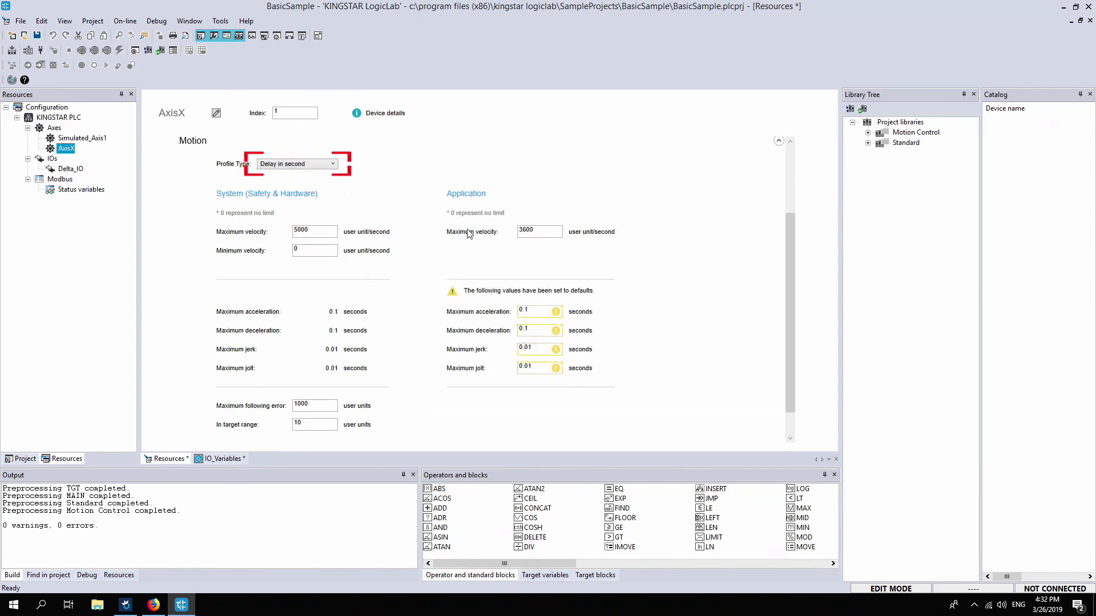
scroll(415, 403, down, 1)
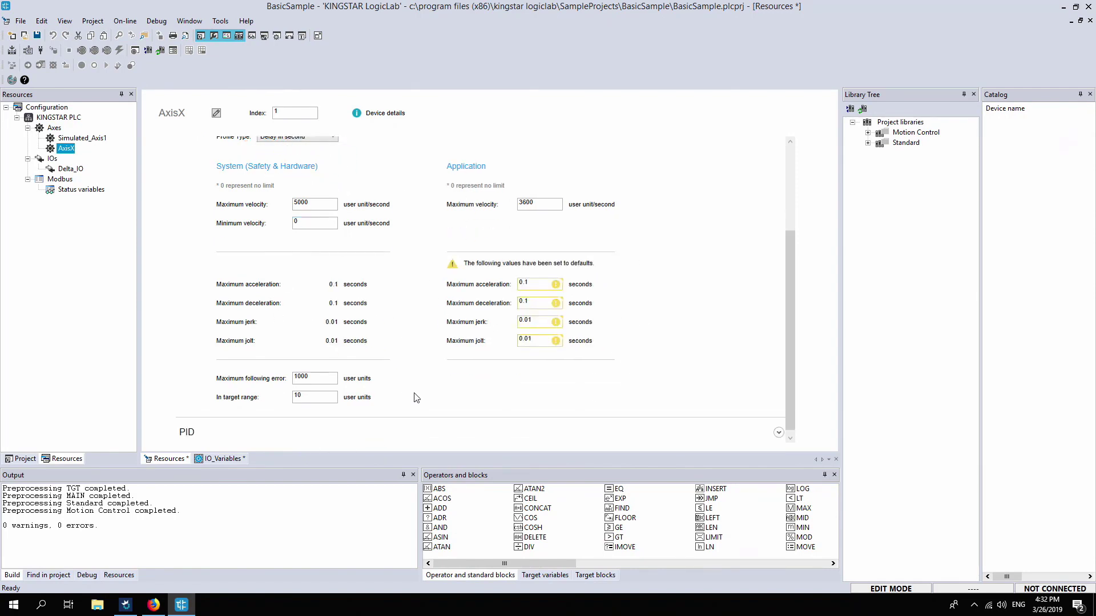
scroll(415, 398, up, 1)
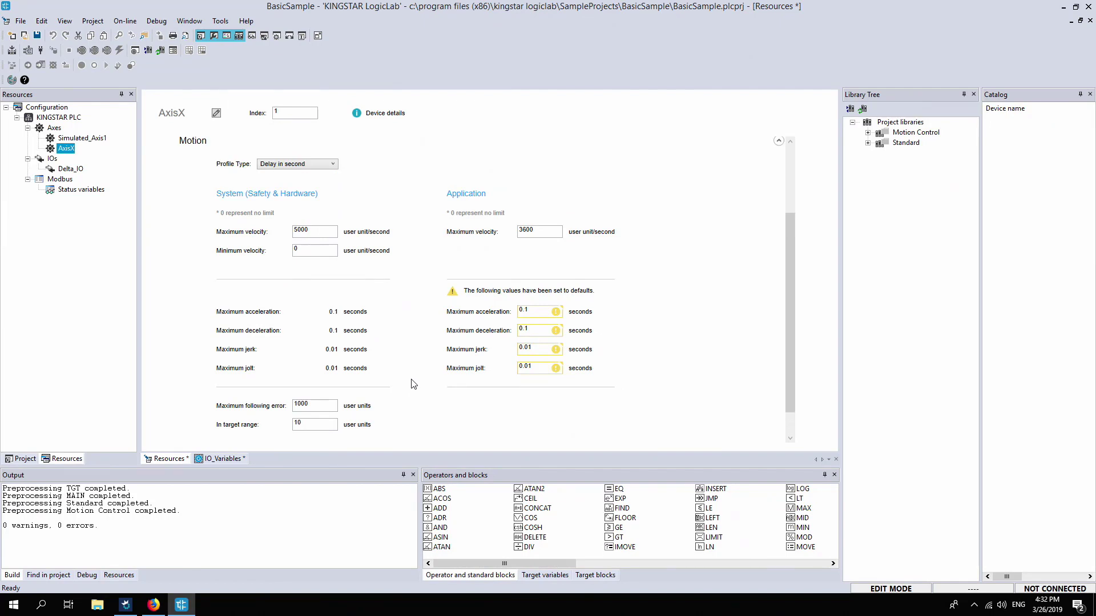
scroll(413, 384, up, 2)
Set the motion profile type back to Unit per second and collapse the Motion section
click(289, 220)
click(320, 227)
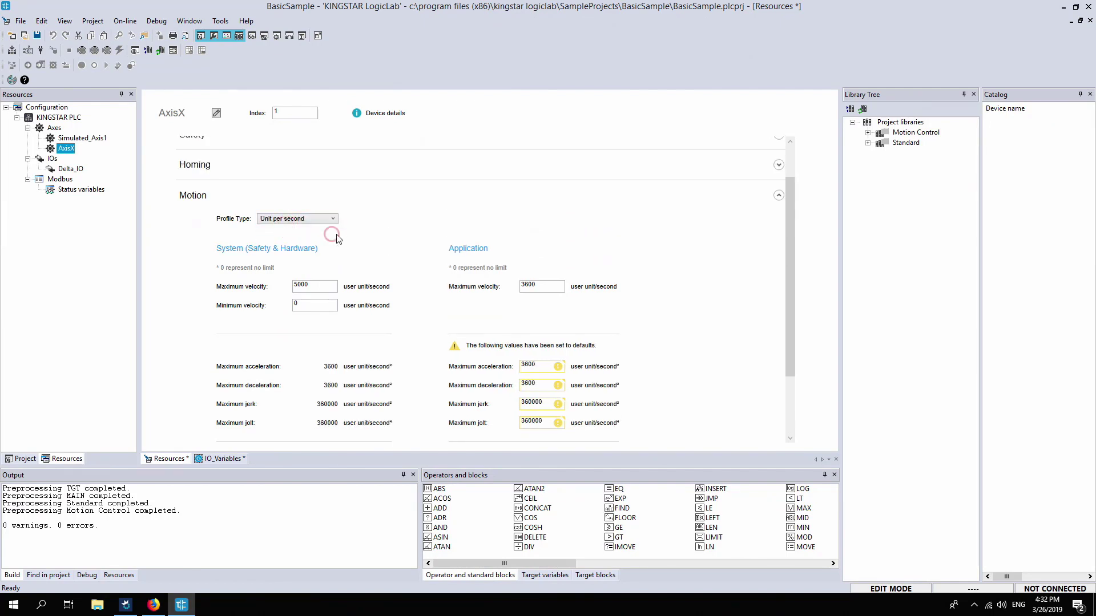
click(779, 196)
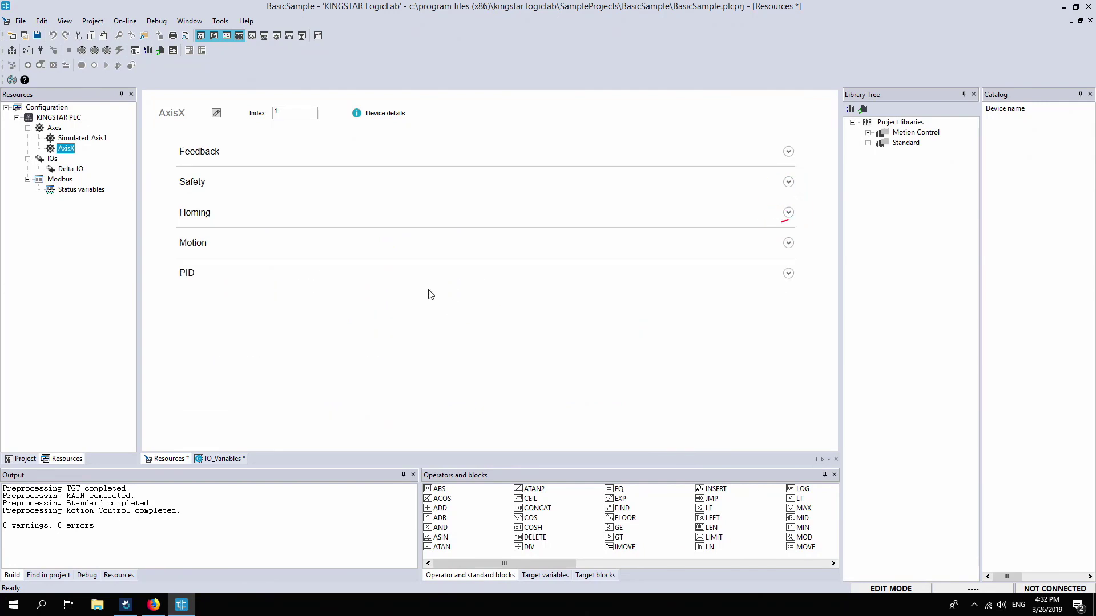
Expand the PID section to review its control settings, then collapse it
click(436, 274)
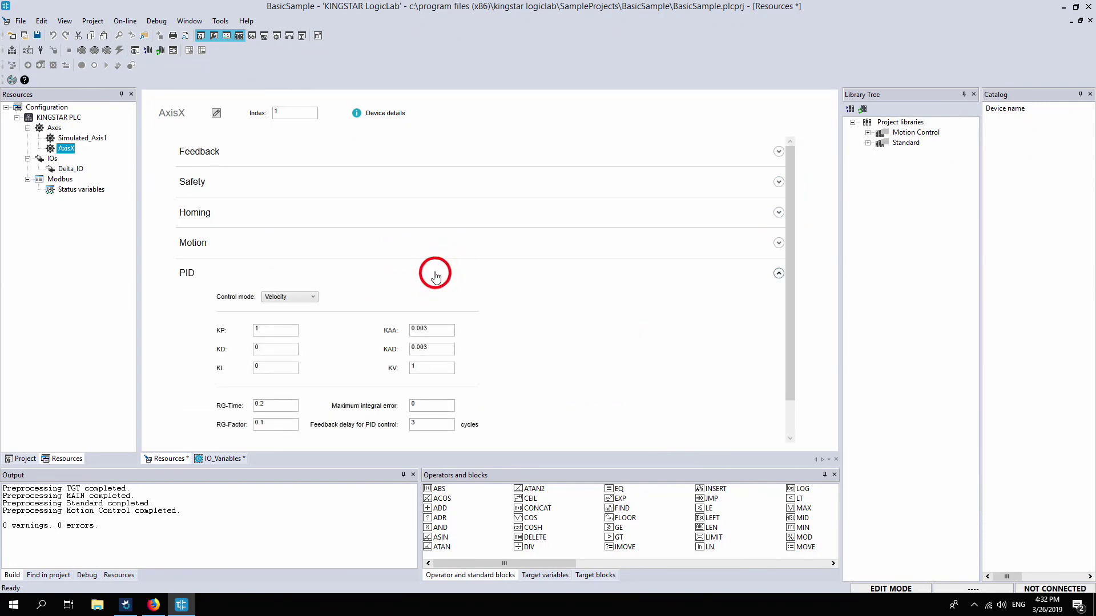
scroll(436, 278, down, 2)
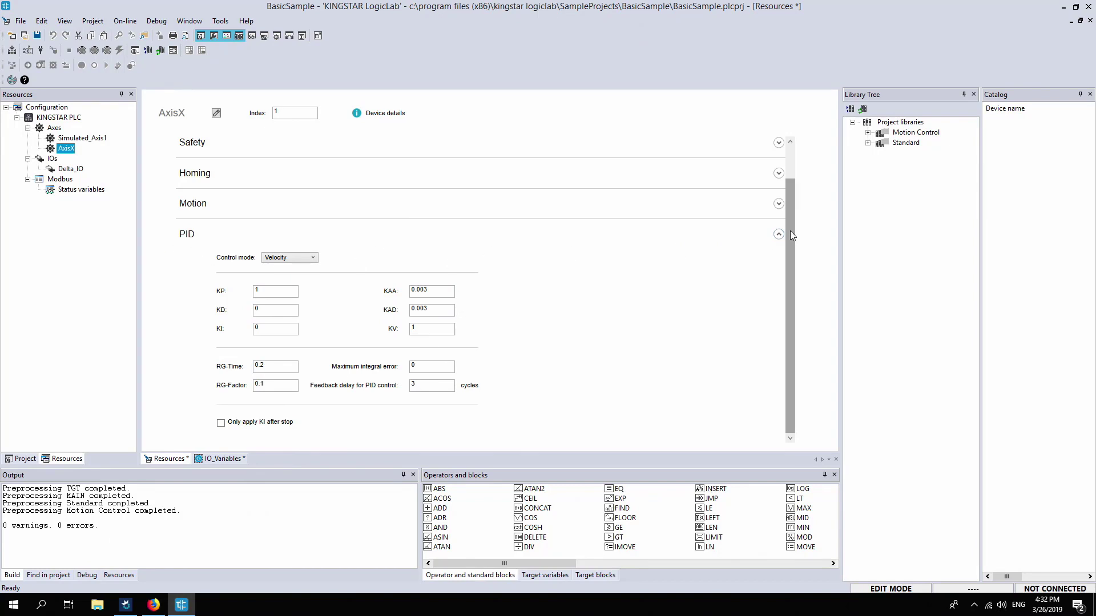
click(741, 241)
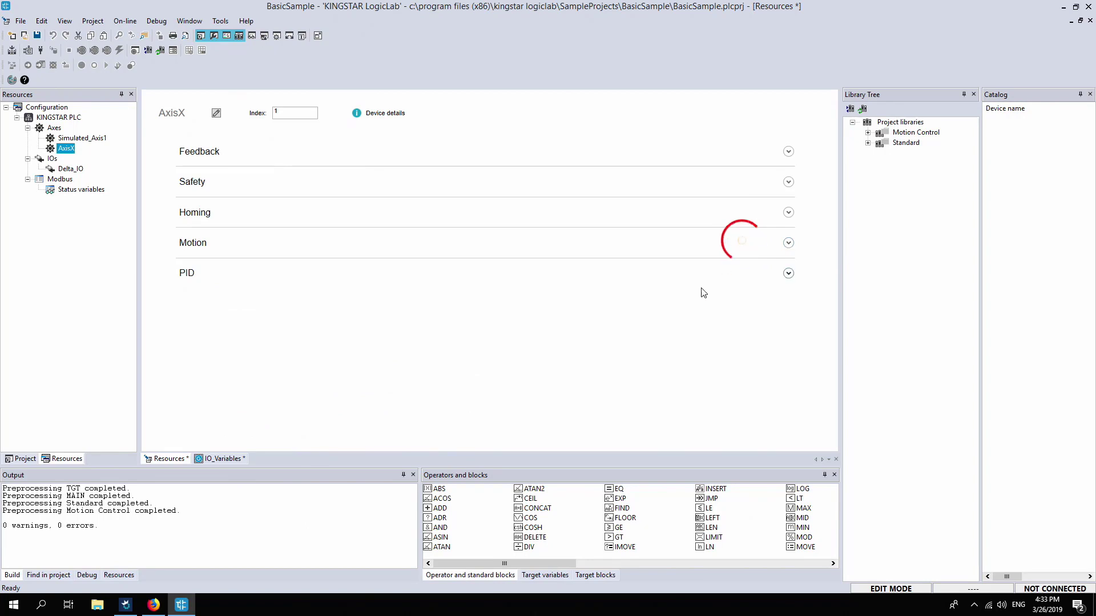